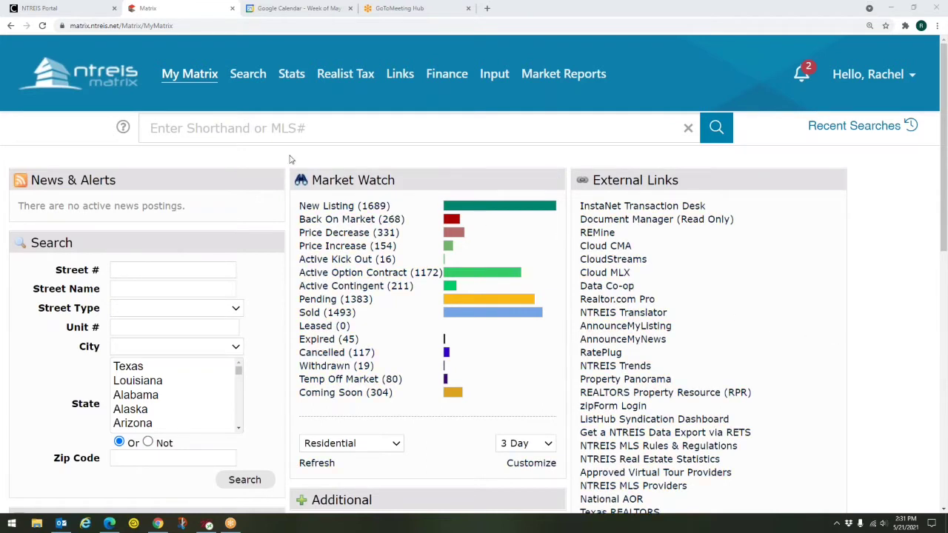
Step: Open the Search menu in the top navigation to show its search options
{"action": "left_click", "coordinate": [247, 76]}
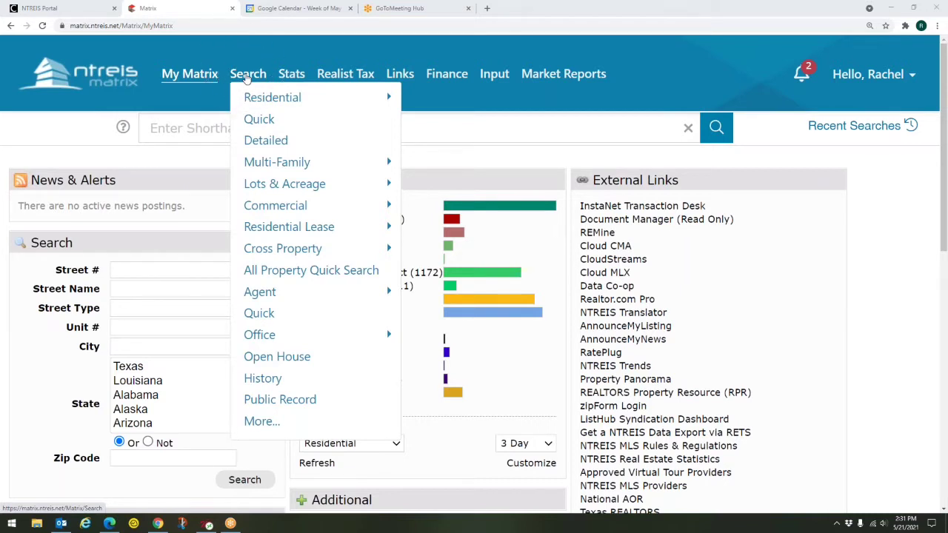
Step: Start an Agent Quick search and fill in the agent's first and last name
{"action": "left_click", "coordinate": [272, 293]}
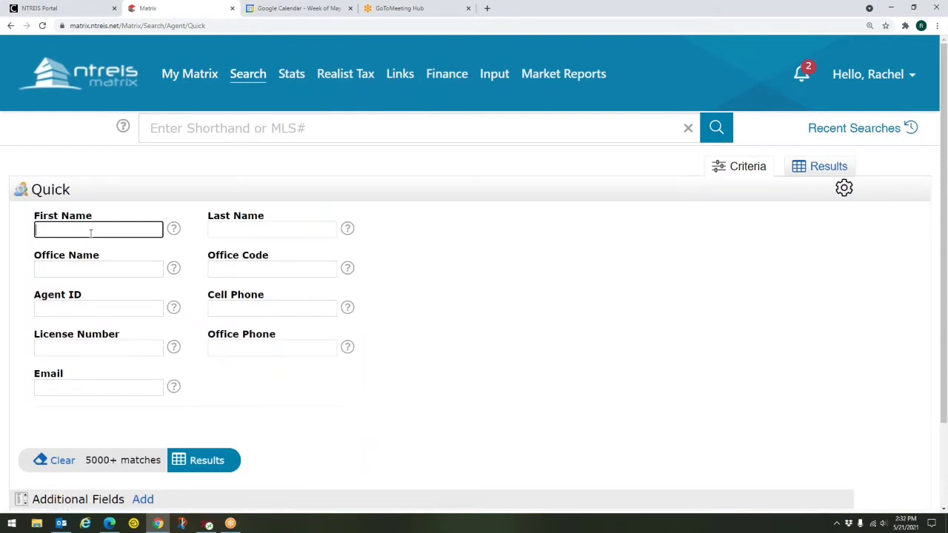
{"action": "mouse_move", "coordinate": [98, 230]}
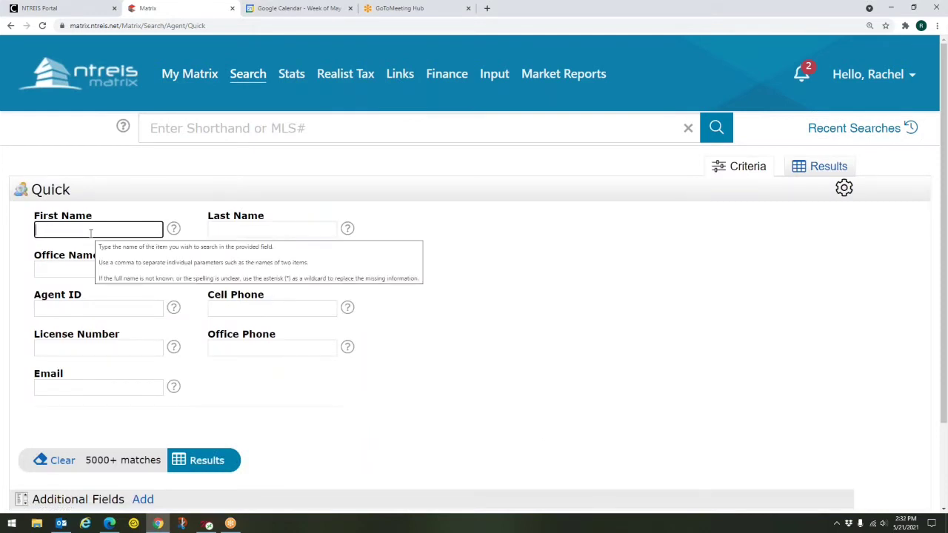
{"action": "type", "text": "Rachel"}
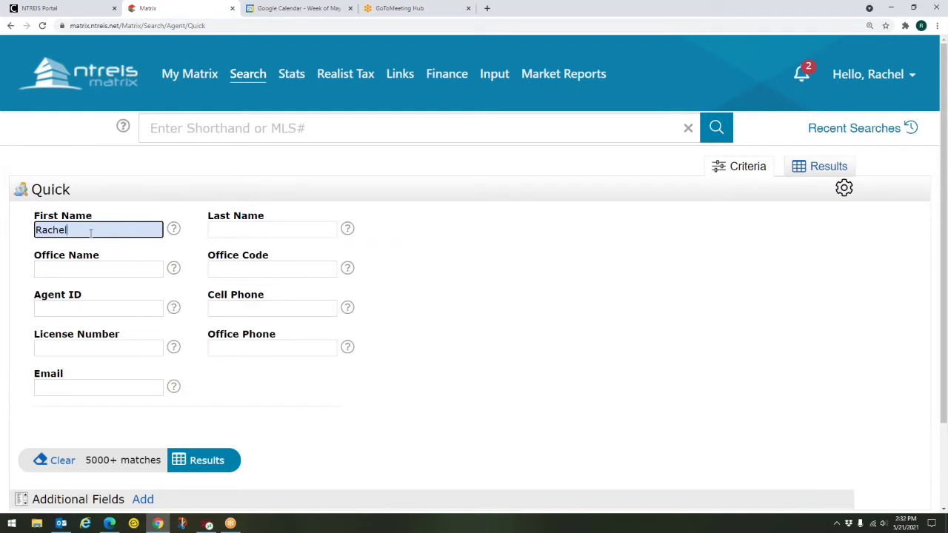
{"action": "left_click", "coordinate": [270, 228]}
{"action": "type", "text": "Wa"}
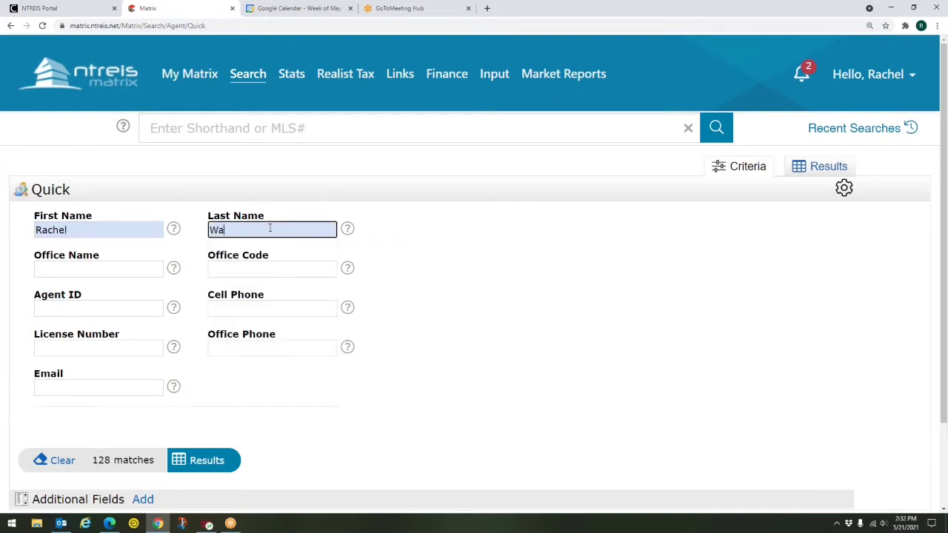
{"action": "type", "text": "llace"}
Step: Run the agent search to display the single matching agent's roster card
{"action": "left_click", "coordinate": [206, 461]}
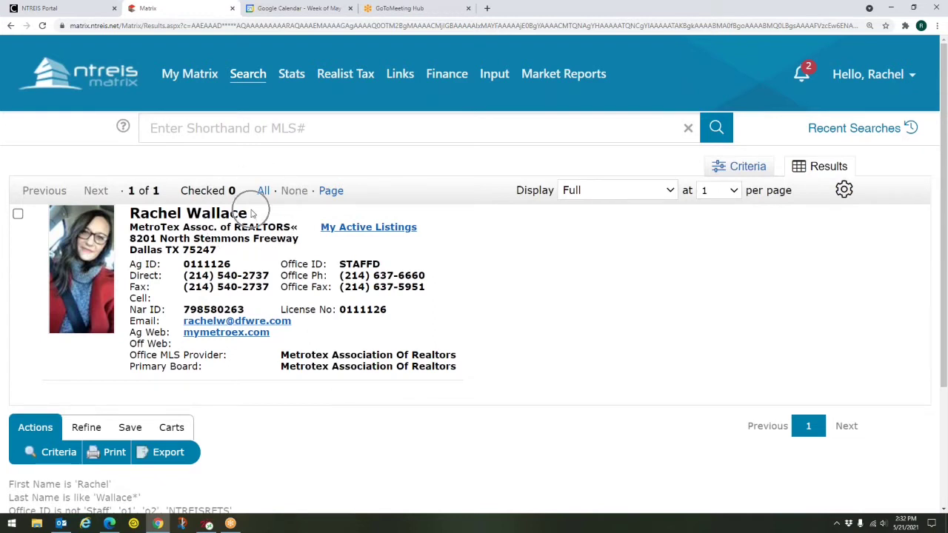
{"action": "key", "text": "ctrl"}
{"action": "key", "text": "ctrl"}
{"action": "key", "text": "ctrl"}
{"action": "key", "text": "ctrl"}
{"action": "key", "text": "ctrl"}
Step: Open the Input page and choose to edit an existing Agent Roster record
{"action": "left_click", "coordinate": [494, 76]}
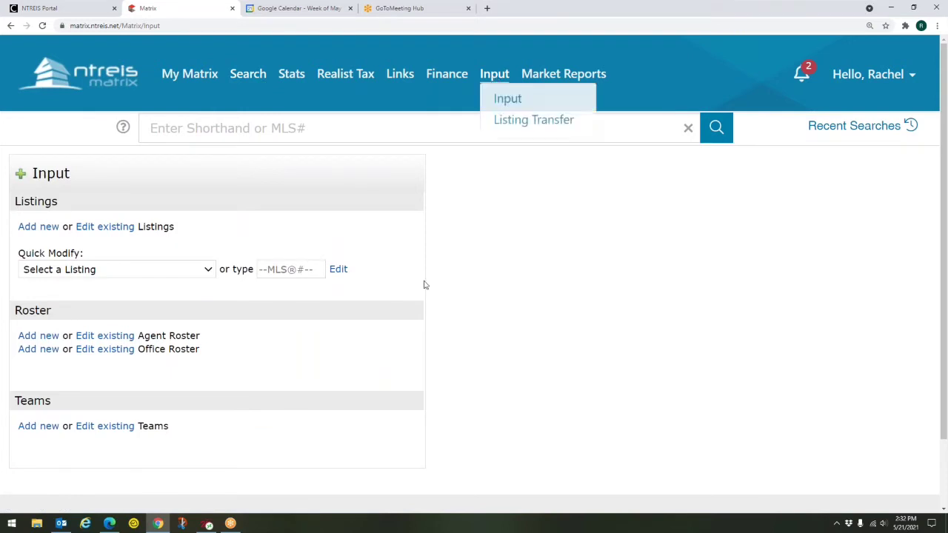
{"action": "left_click", "coordinate": [99, 337]}
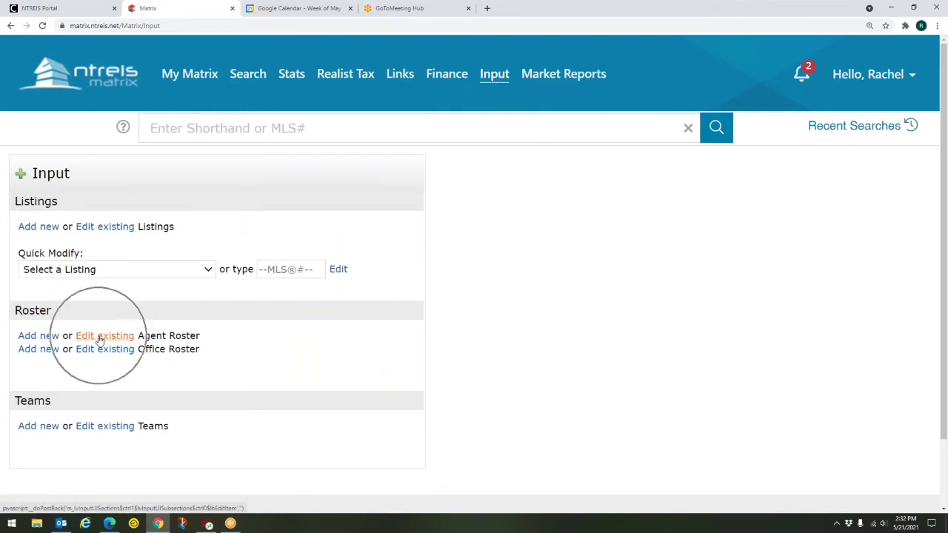
{"action": "left_click", "coordinate": [99, 338]}
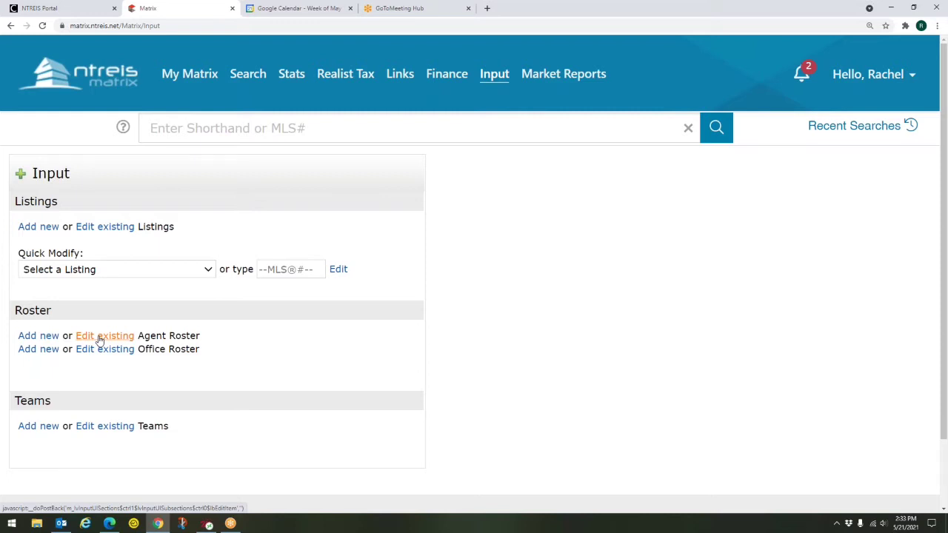
{"action": "left_click", "coordinate": [102, 337]}
{"action": "left_click", "coordinate": [114, 336]}
Step: Pick the agent's ID from autocomplete and load their record with Modify
{"action": "left_click", "coordinate": [114, 338]}
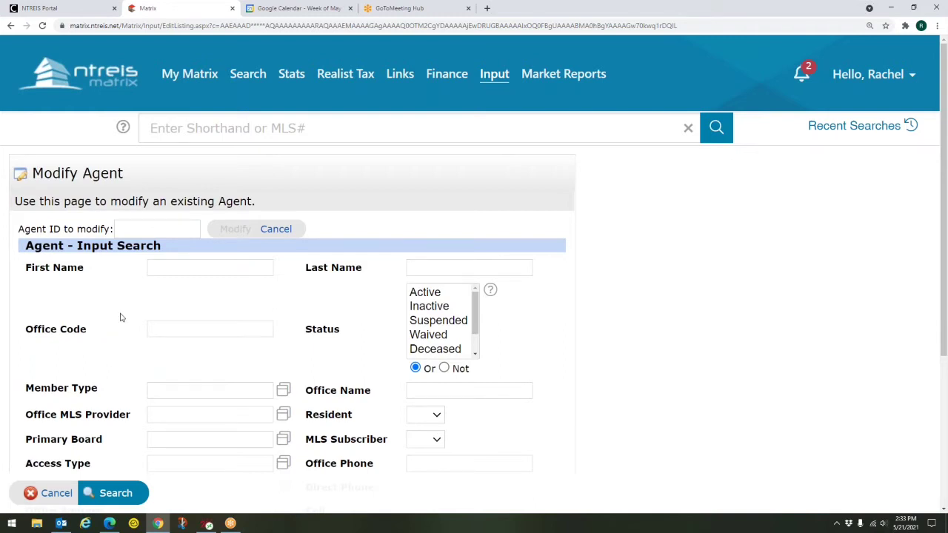
{"action": "left_click", "coordinate": [135, 231]}
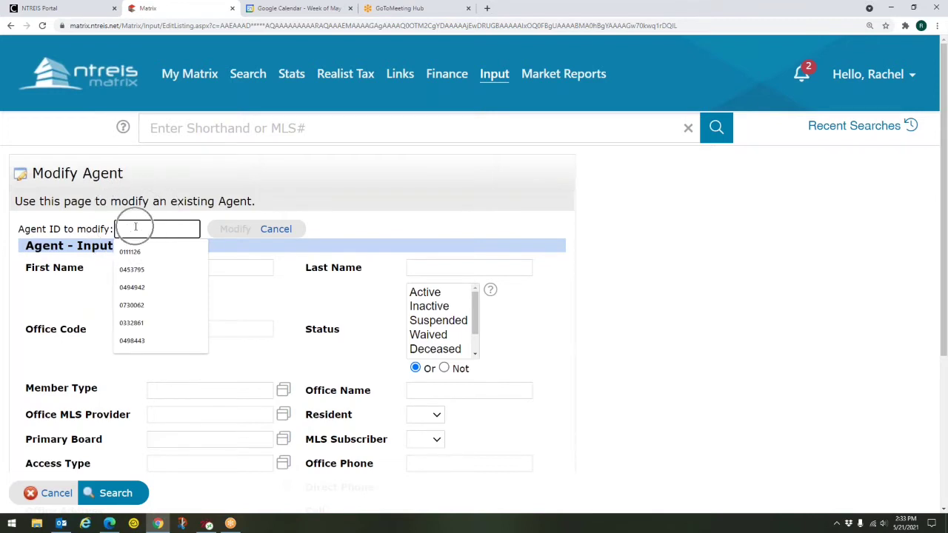
{"action": "left_click", "coordinate": [140, 253]}
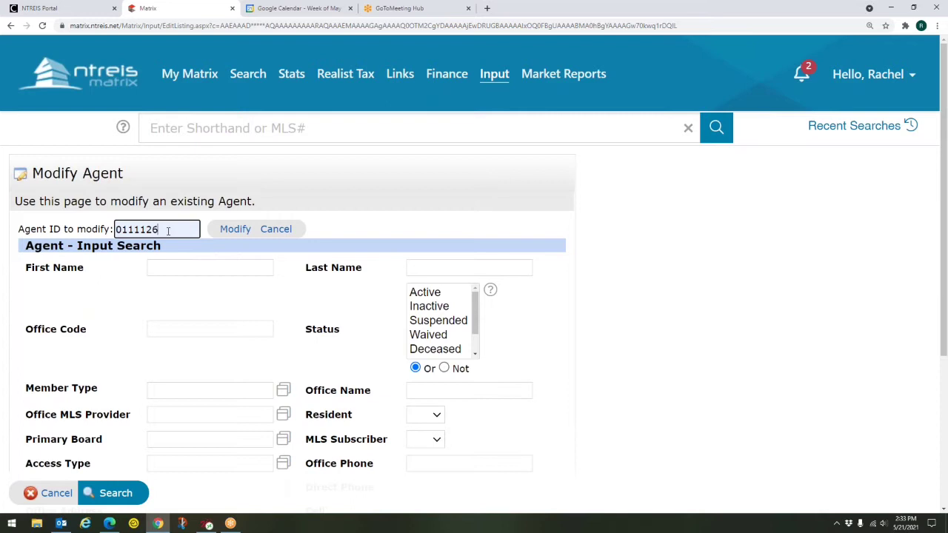
{"action": "left_click", "coordinate": [169, 230]}
{"action": "left_click", "coordinate": [147, 230]}
{"action": "left_click", "coordinate": [225, 232]}
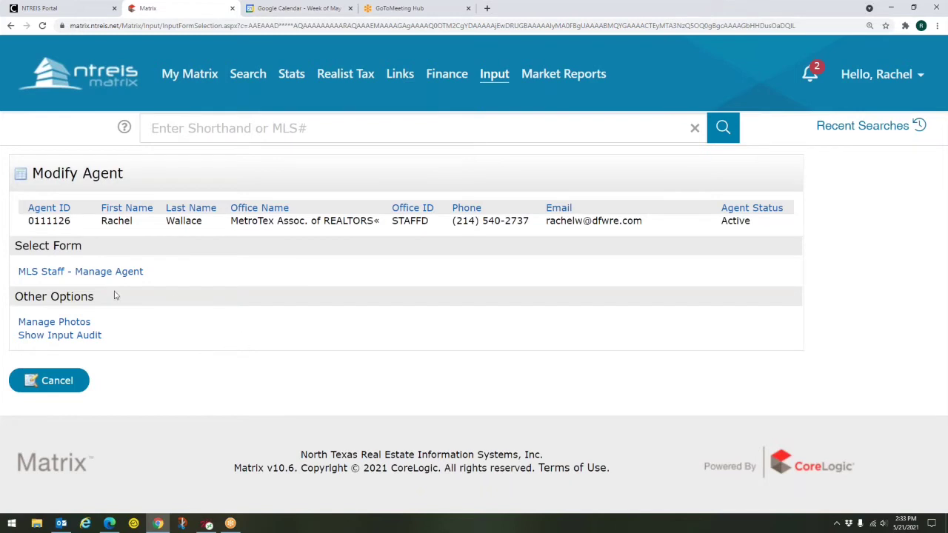
Step: Open Manage Photos, scroll down to the two photo slots, and begin a photo upload
{"action": "left_click", "coordinate": [81, 323]}
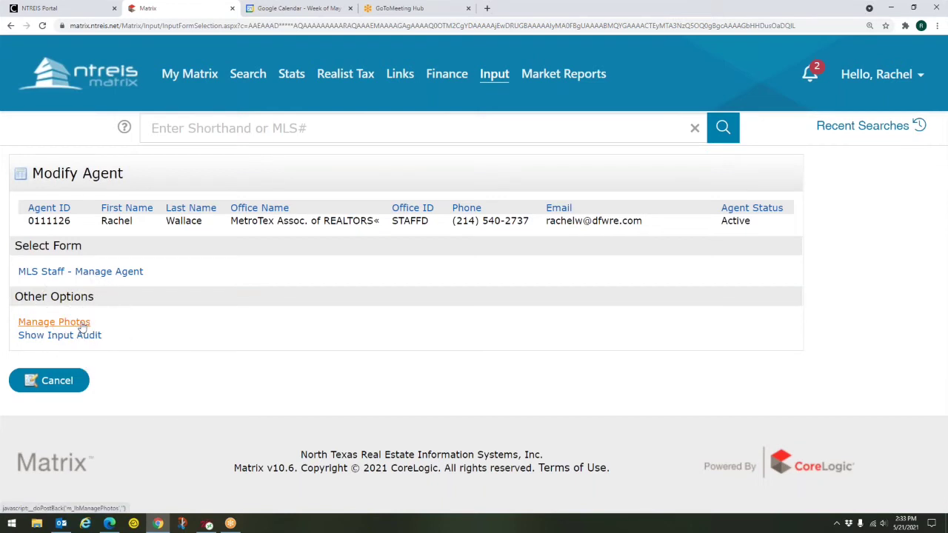
{"action": "left_click", "coordinate": [81, 322]}
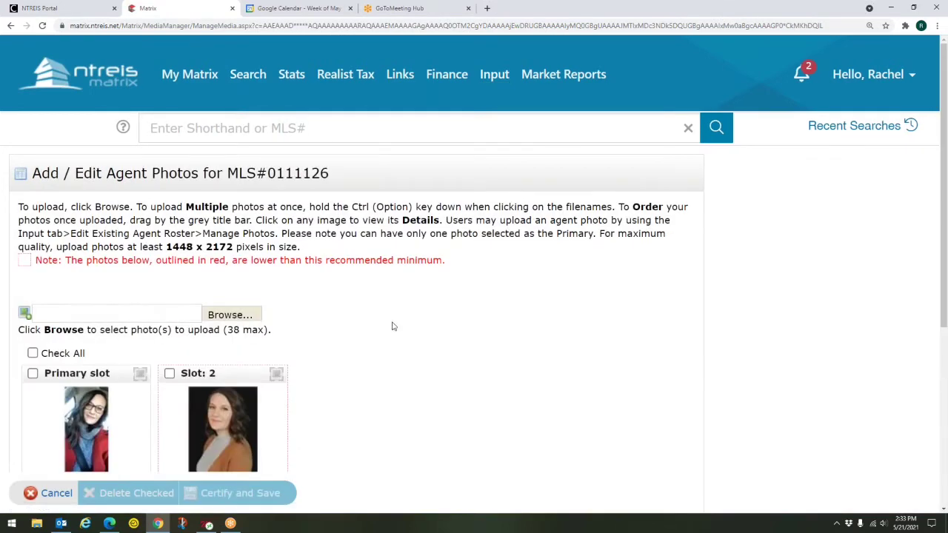
{"action": "scroll", "coordinate": [393, 327], "scroll_direction": "down", "scroll_amount": 1}
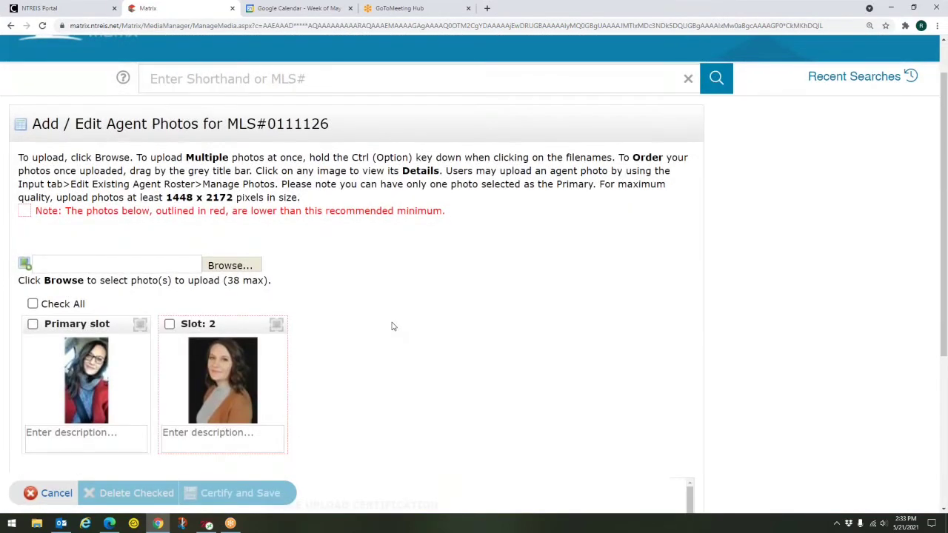
{"action": "scroll", "coordinate": [393, 326], "scroll_direction": "down", "scroll_amount": 1}
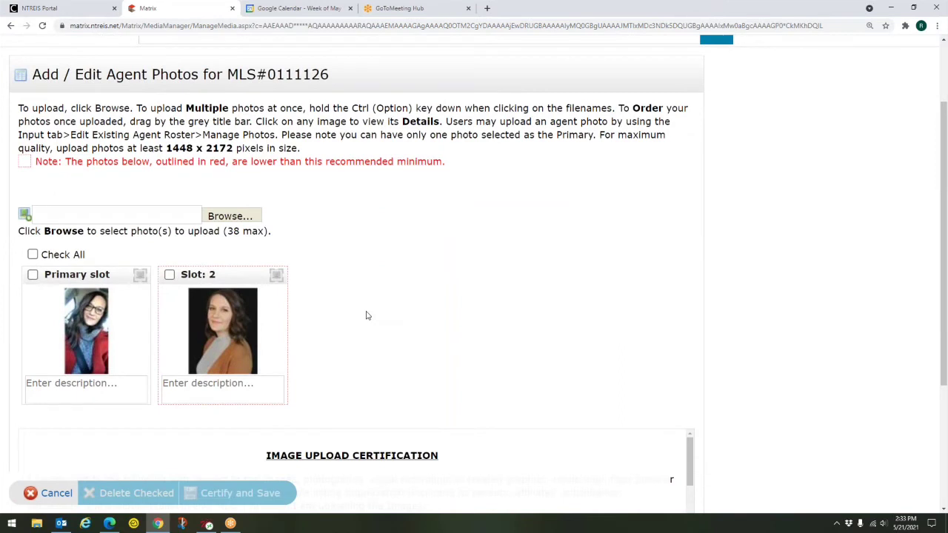
{"action": "left_click", "coordinate": [51, 274]}
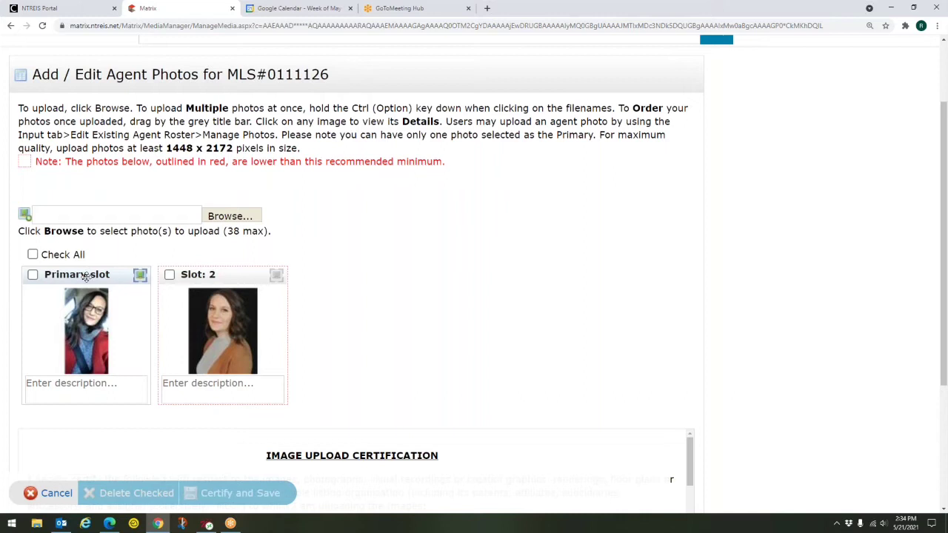
Step: Upload the headshot file numbered 3 so it appears as a third photo
{"action": "left_click", "coordinate": [230, 218]}
{"action": "left_click", "coordinate": [231, 220]}
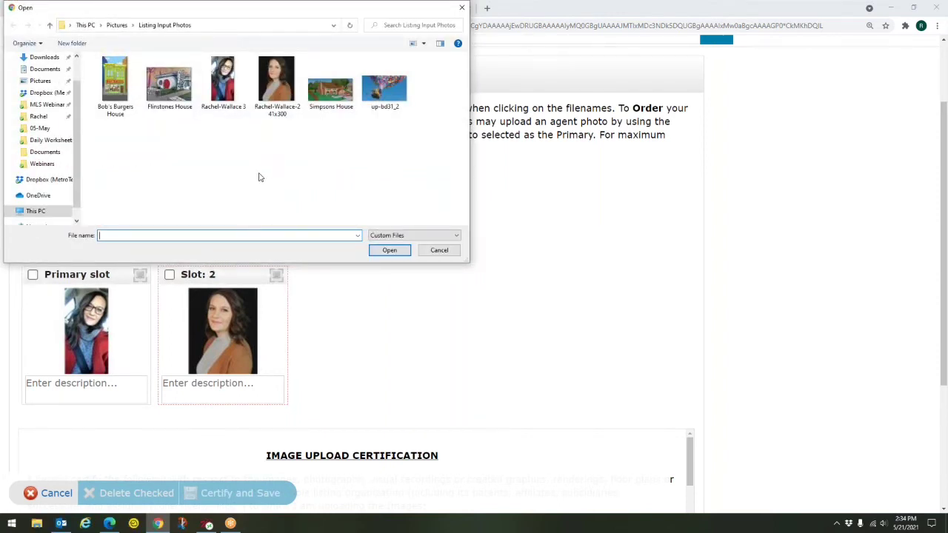
{"action": "left_click", "coordinate": [229, 79]}
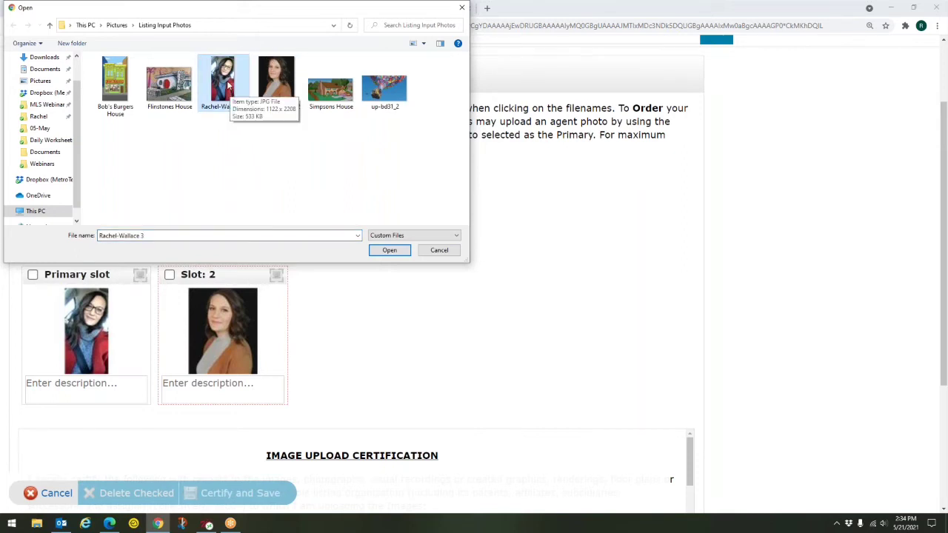
{"action": "left_click", "coordinate": [379, 253]}
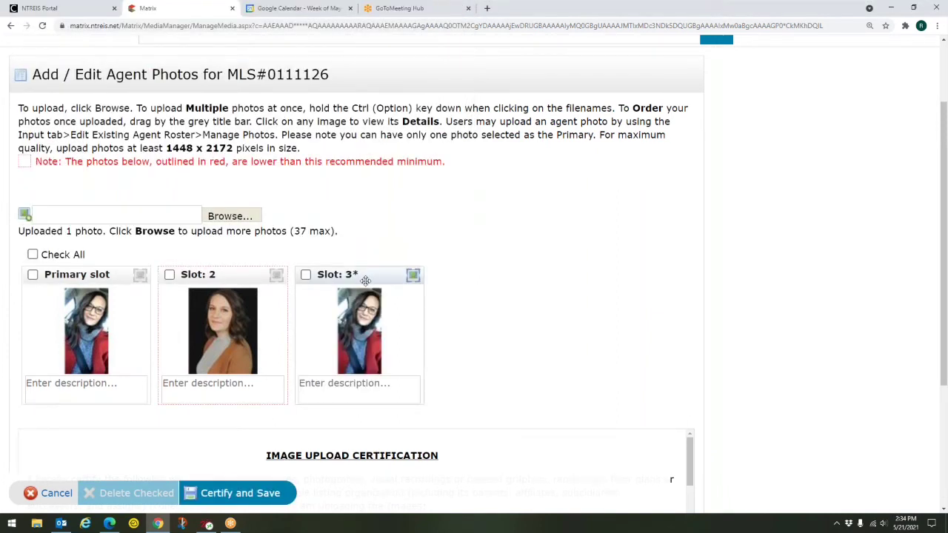
Step: Drag the Slot 3 photo toward the Primary slot and try Certify and Save
{"action": "left_click", "coordinate": [362, 281]}
{"action": "left_click", "coordinate": [377, 275]}
{"action": "mouse_move", "coordinate": [378, 276]}
{"action": "left_mouse_down"}
{"action": "mouse_move", "coordinate": [104, 281]}
{"action": "mouse_move", "coordinate": [91, 266]}
{"action": "left_mouse_up"}
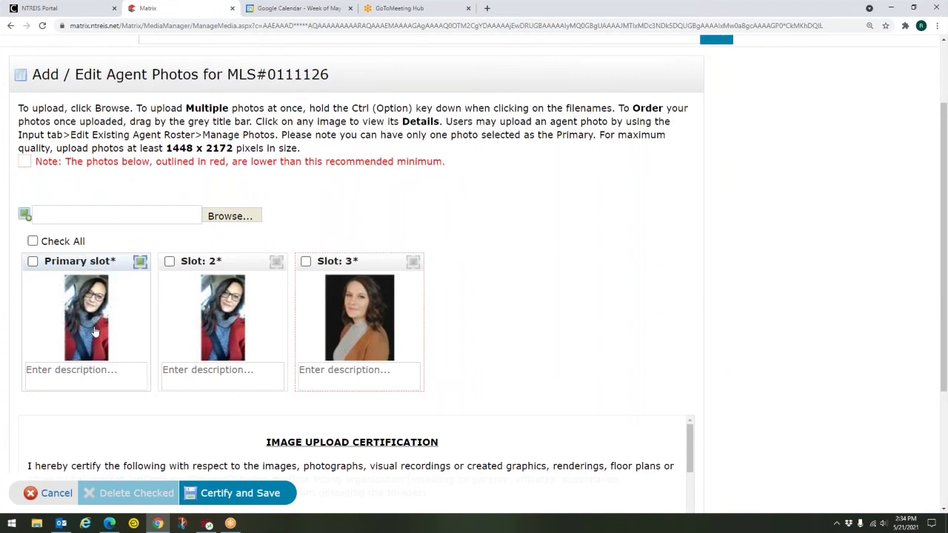
{"action": "left_click", "coordinate": [240, 500]}
{"action": "left_click", "coordinate": [240, 499]}
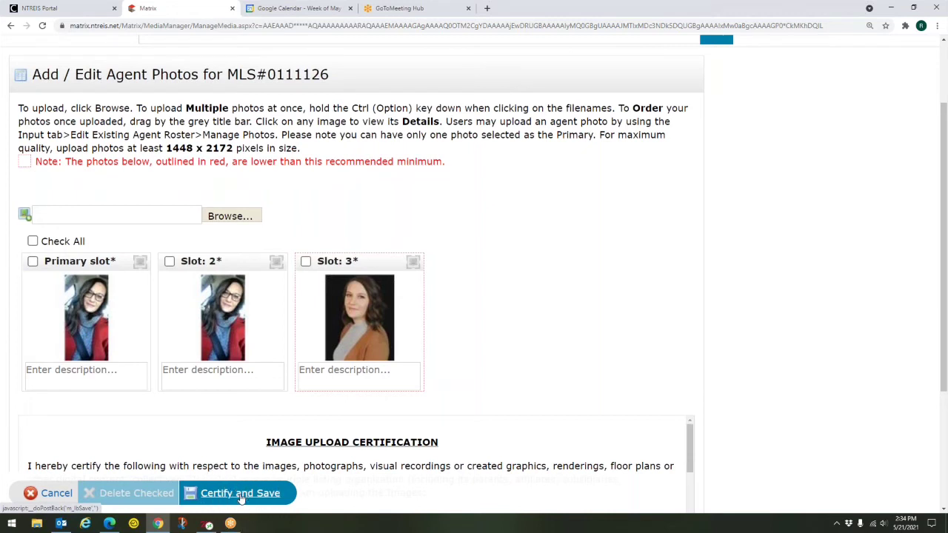
Step: Check the Slot 2 and Slot 3 photos, delete them, and confirm with OK
{"action": "left_click", "coordinate": [169, 262]}
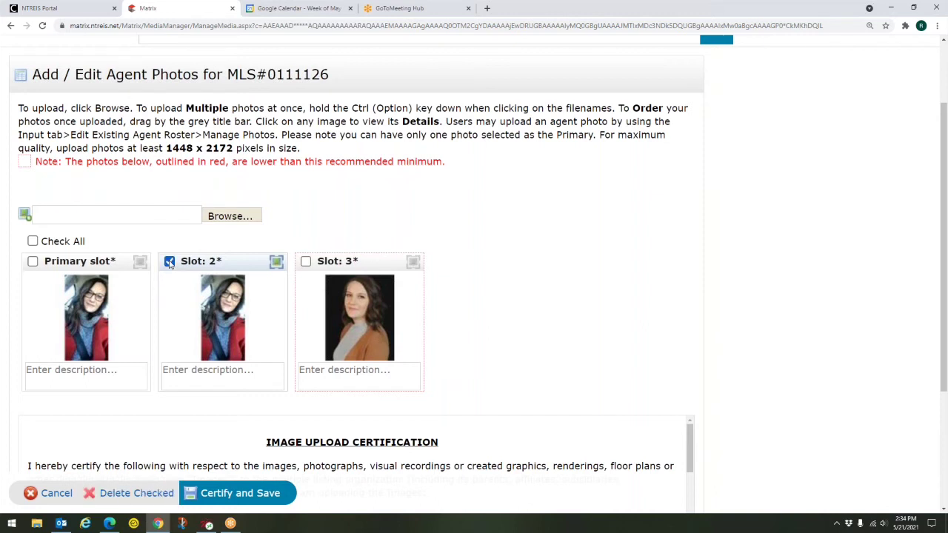
{"action": "left_click", "coordinate": [305, 263]}
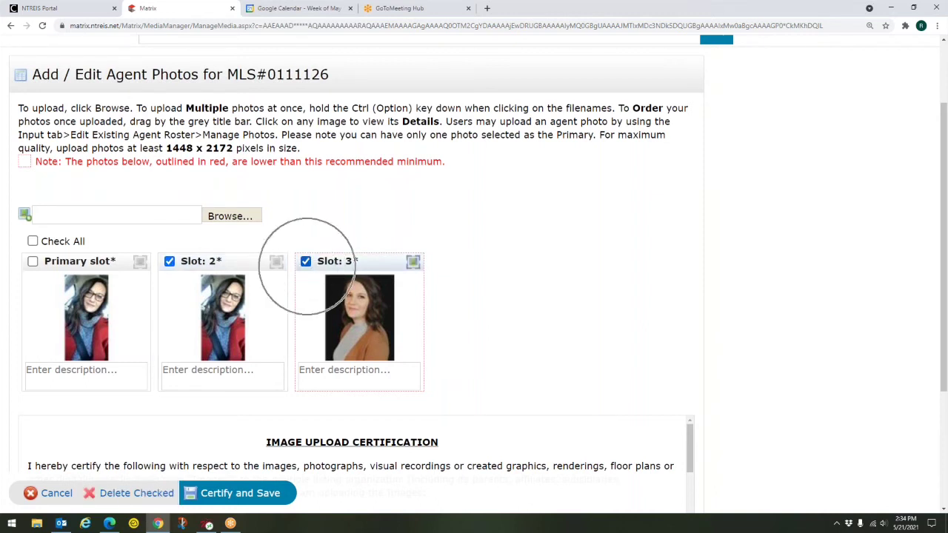
{"action": "left_click", "coordinate": [114, 494]}
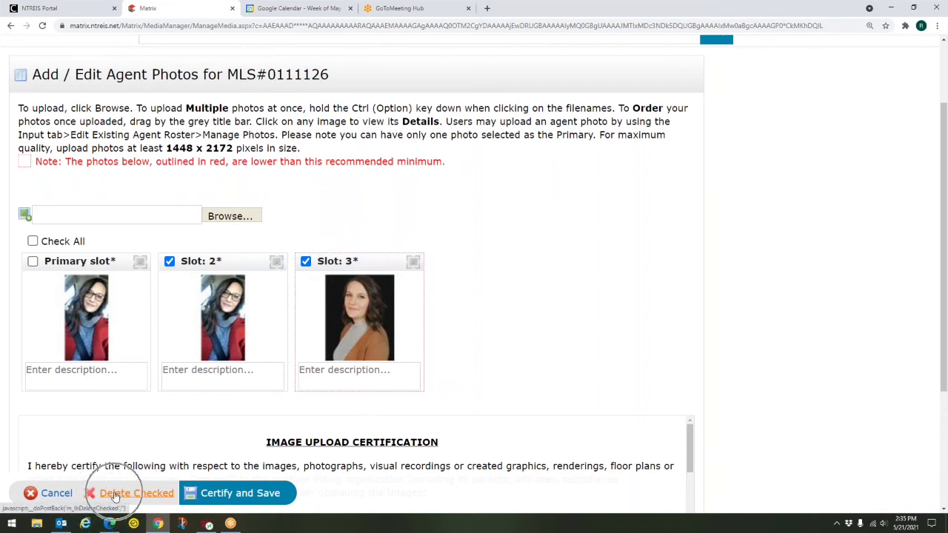
{"action": "left_click", "coordinate": [115, 493]}
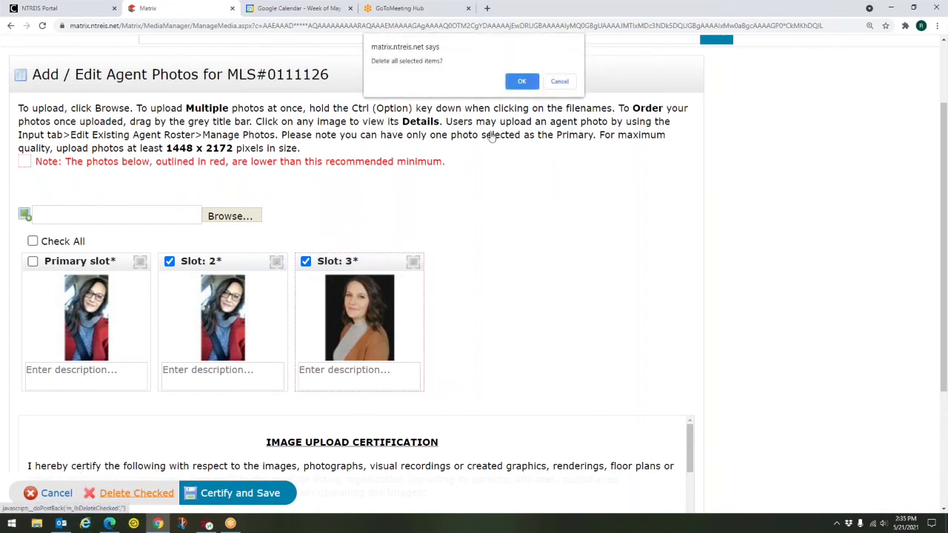
{"action": "left_click", "coordinate": [520, 82]}
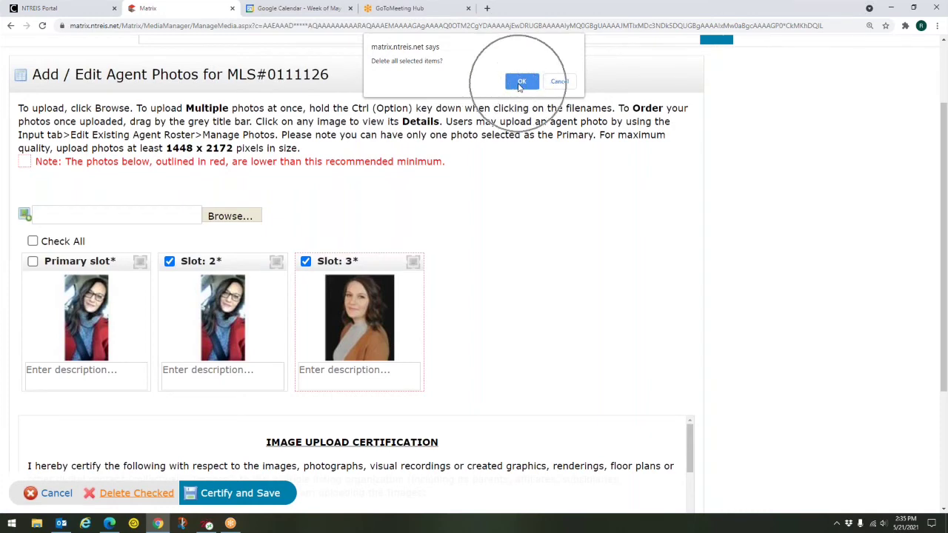
{"action": "left_click", "coordinate": [520, 83]}
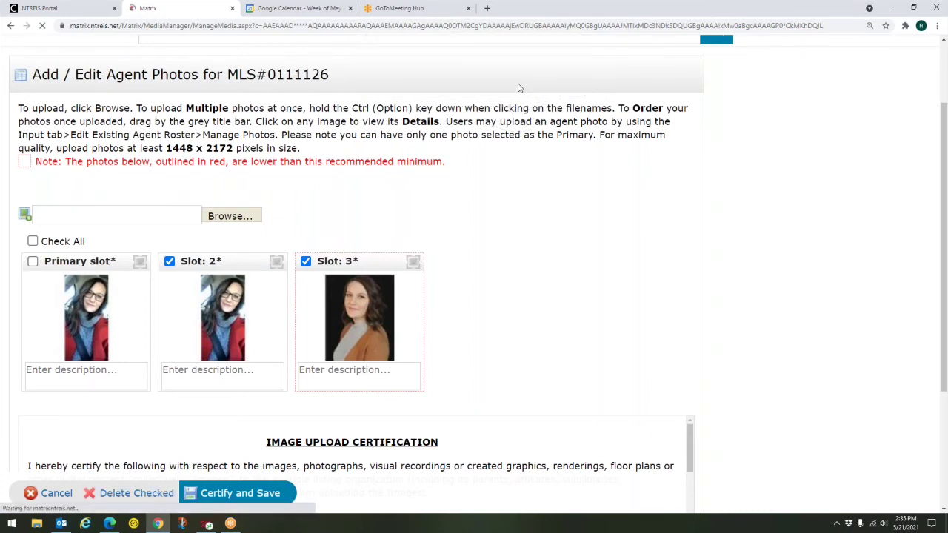
{"action": "scroll", "coordinate": [356, 386], "scroll_direction": "down", "scroll_amount": 1}
{"action": "scroll", "coordinate": [354, 379], "scroll_direction": "down", "scroll_amount": 1}
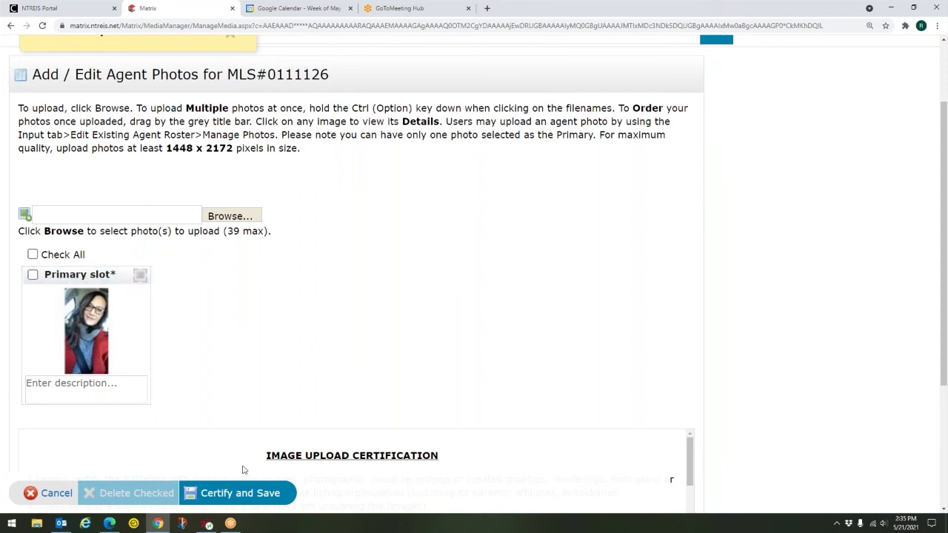
Step: Certify and save the remaining primary photo, returning to the agent's record
{"action": "left_click", "coordinate": [236, 494]}
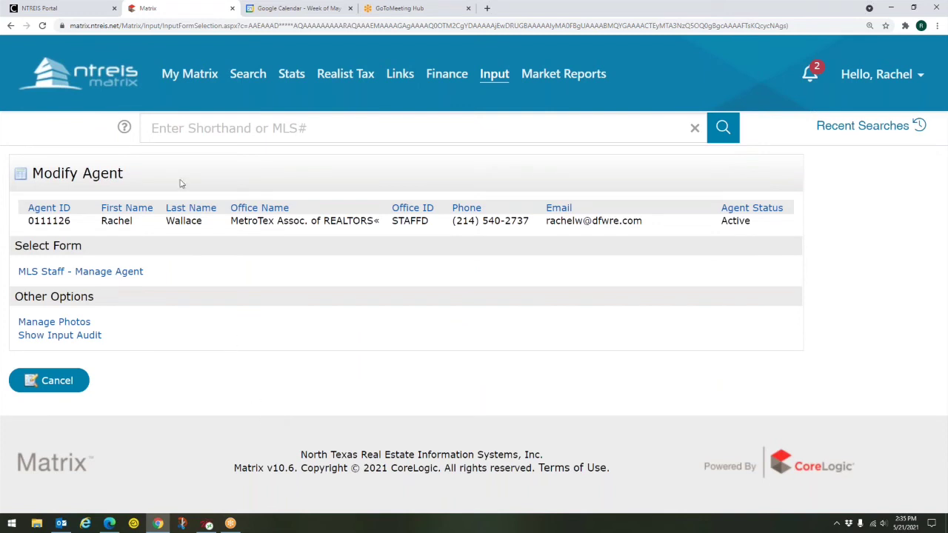
{"action": "mouse_move", "coordinate": [248, 74]}
{"action": "mouse_move", "coordinate": [260, 292]}
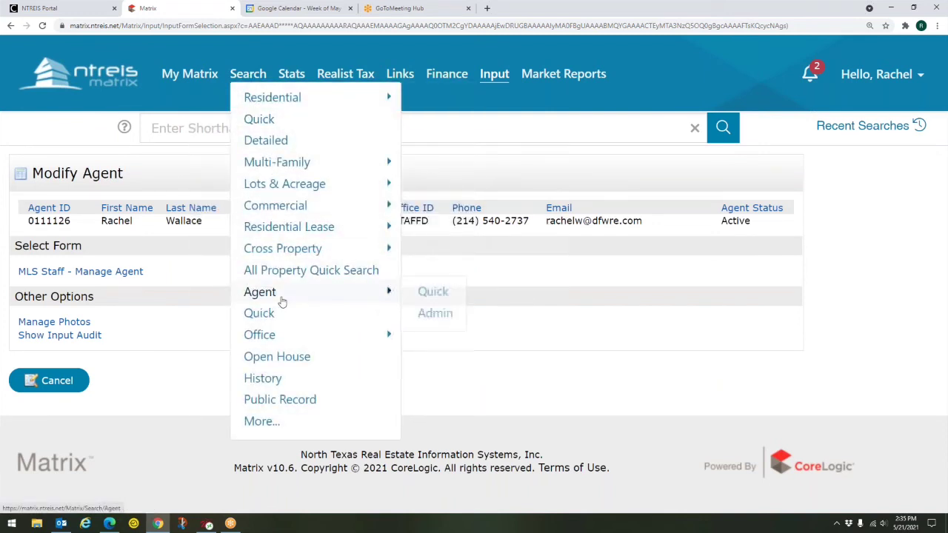
Step: Run an agent quick search on the agent's first and last name and show the single matching result
{"action": "left_click", "coordinate": [282, 298]}
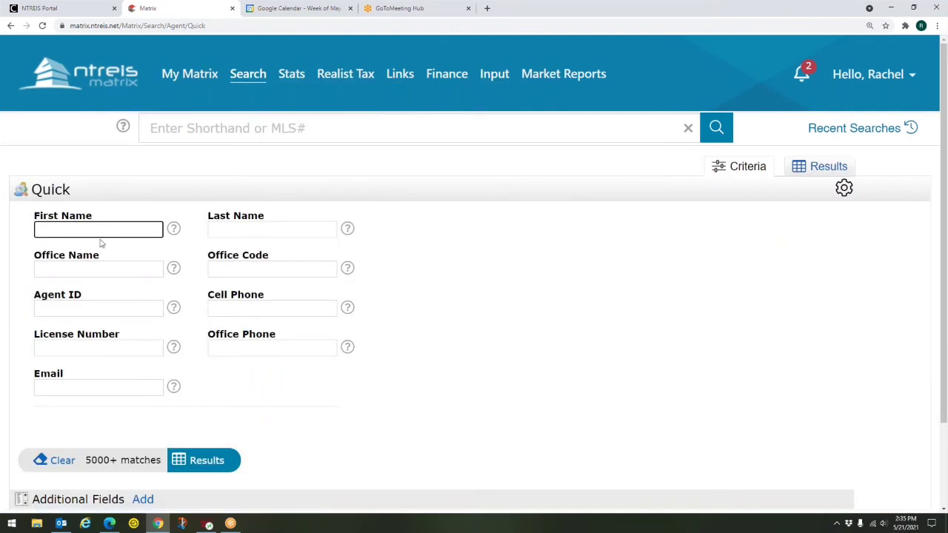
{"action": "left_click", "coordinate": [98, 229]}
{"action": "type", "text": "Ra"}
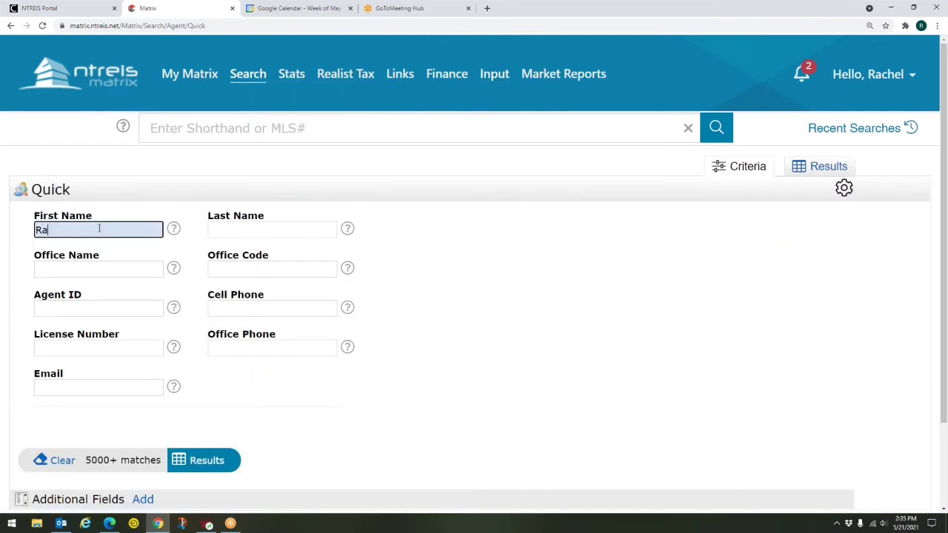
{"action": "type", "text": "chel"}
{"action": "left_click", "coordinate": [253, 229]}
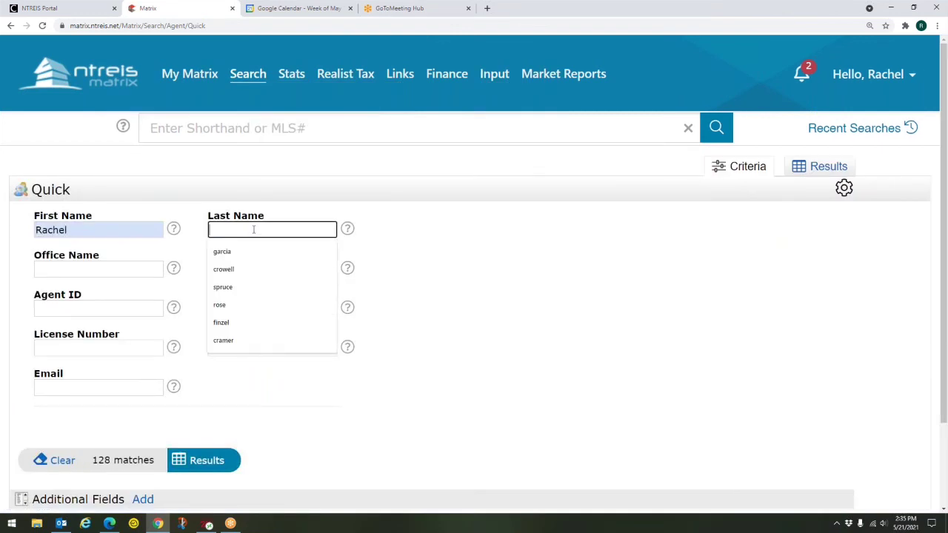
{"action": "type", "text": "Wallace"}
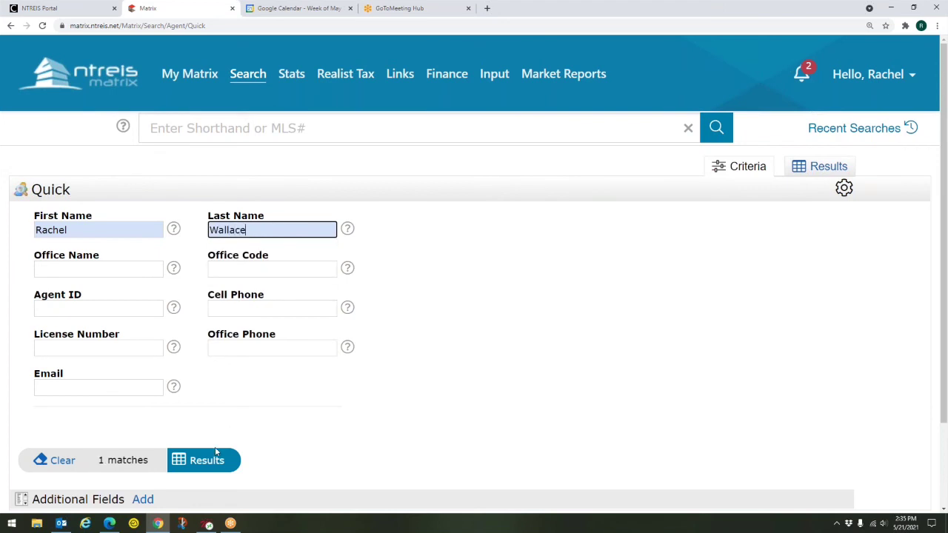
{"action": "left_click", "coordinate": [205, 459]}
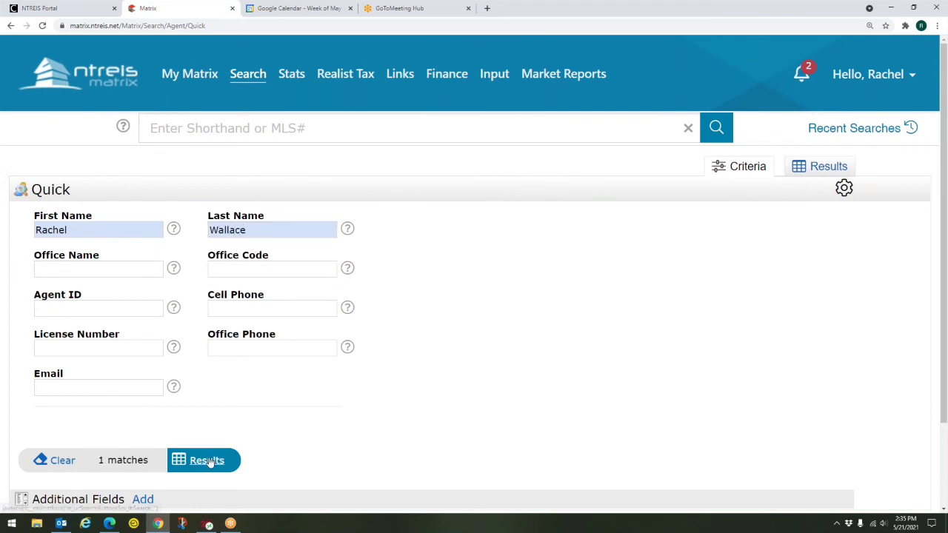